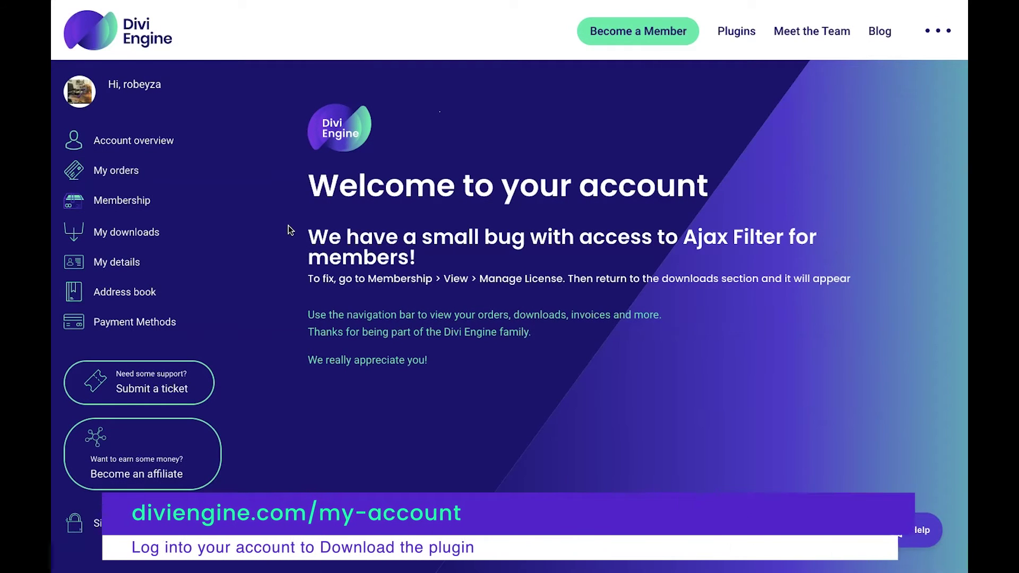
# Download the Divi Nitro zip from My downloads into the Plugin folder, replacing the old copy
pyautogui.click(120, 233)
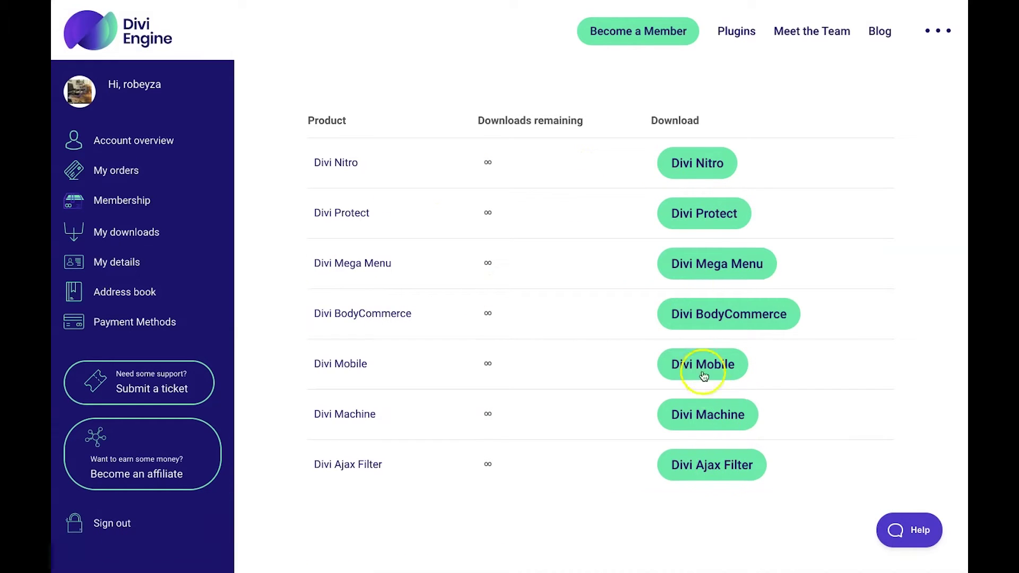
pyautogui.click(691, 160)
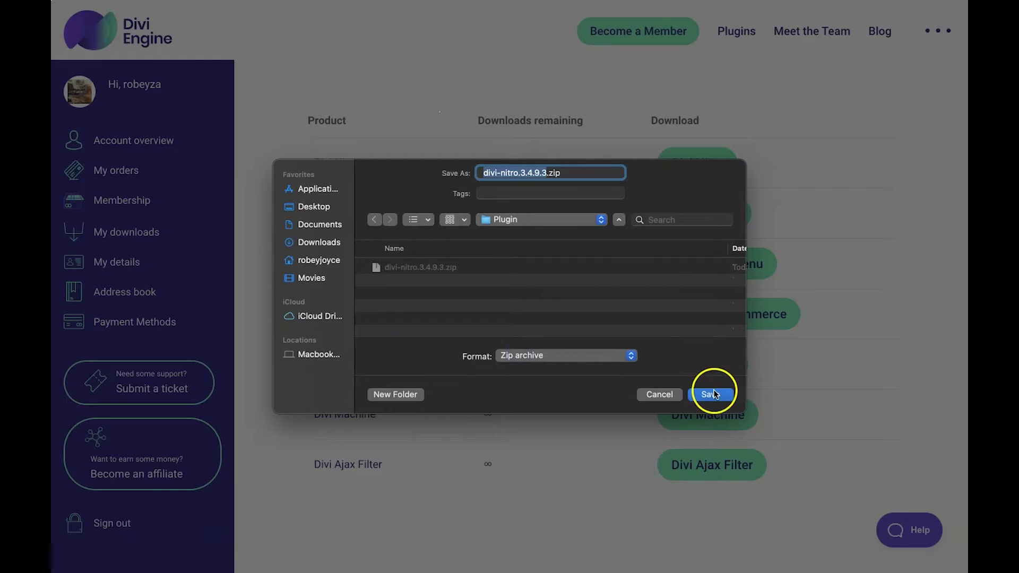
pyautogui.click(712, 394)
pyautogui.click(558, 354)
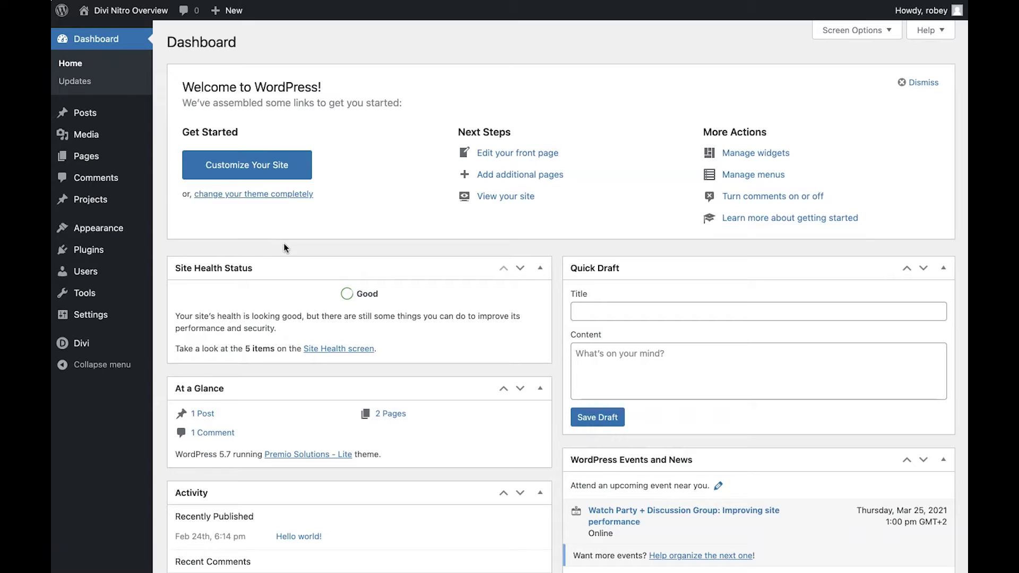
# Choose divi-nitro.3.4.9.4.zip under Plugins > Add New > Upload Plugin
pyautogui.click(276, 246)
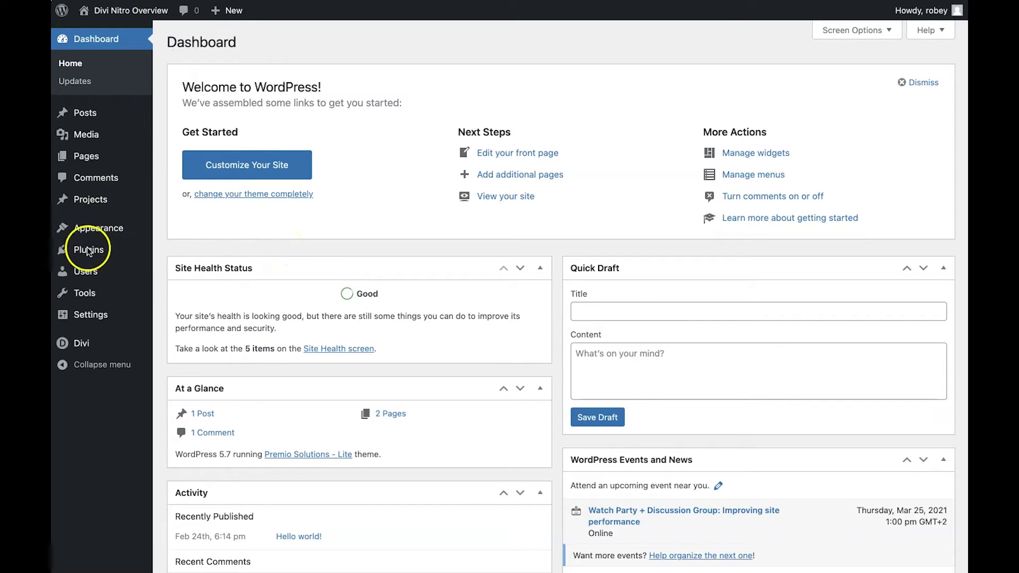
pyautogui.moveTo(88, 253)
pyautogui.click(190, 270)
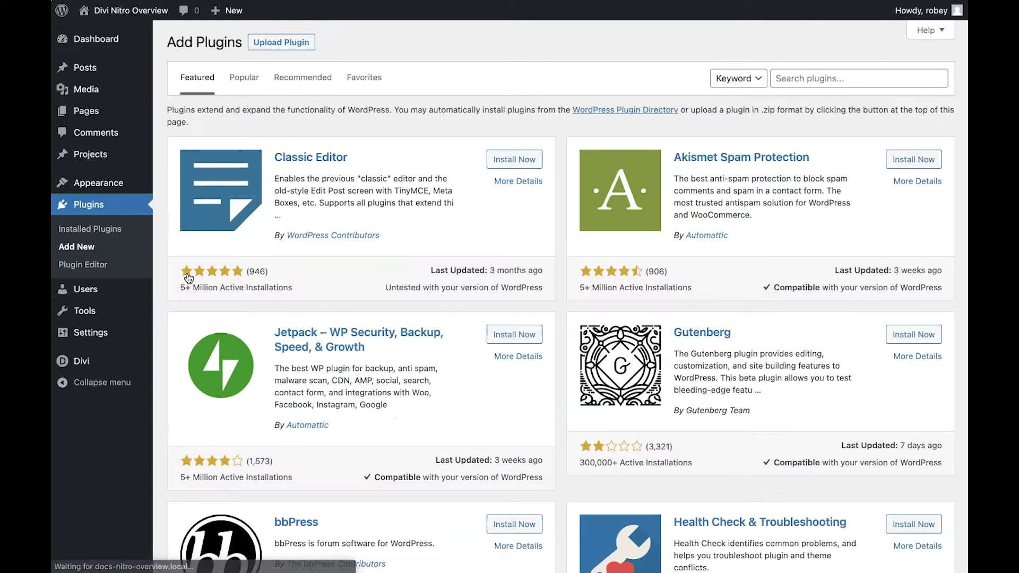
pyautogui.click(290, 42)
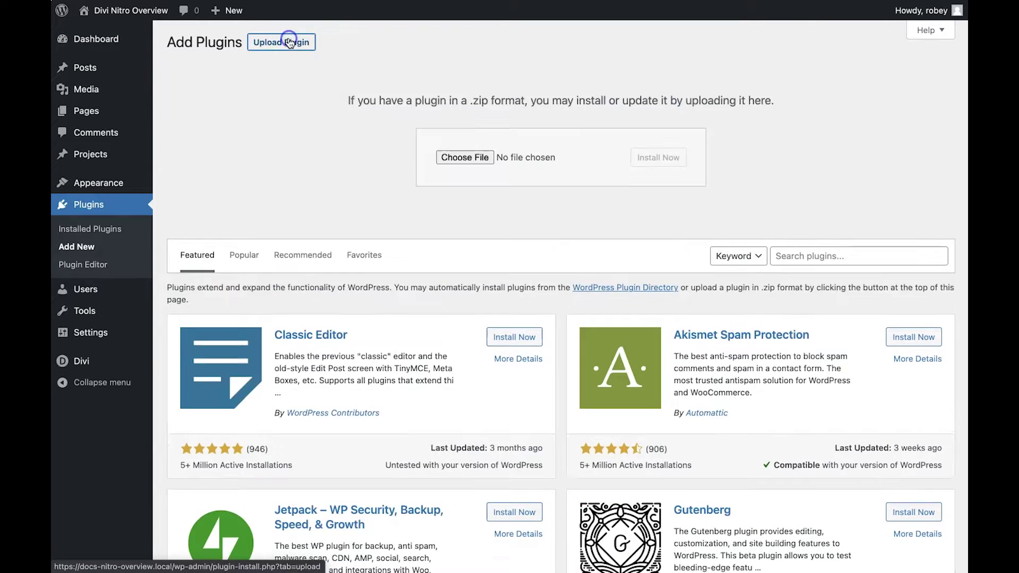
pyautogui.click(448, 156)
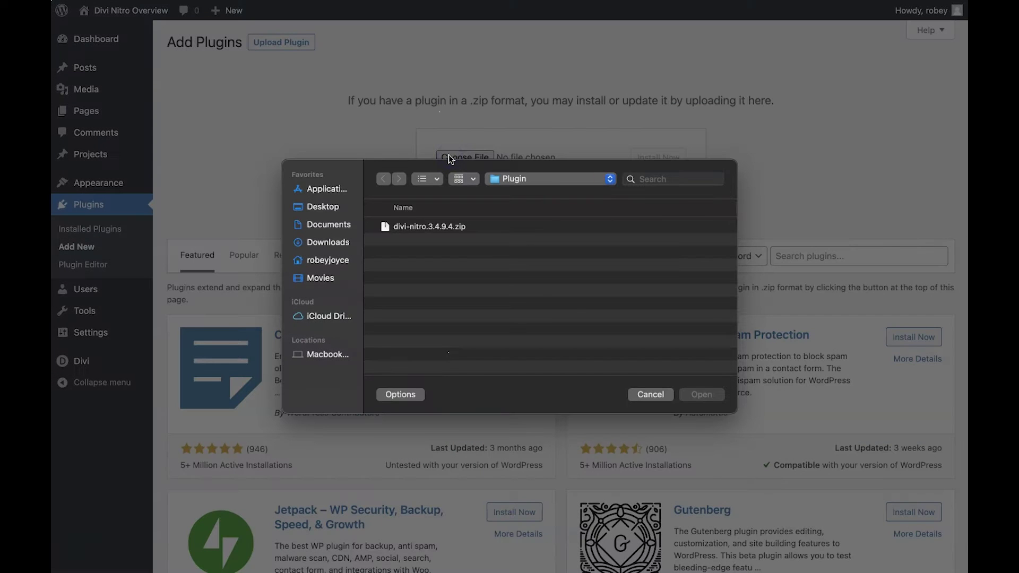
pyautogui.click(423, 225)
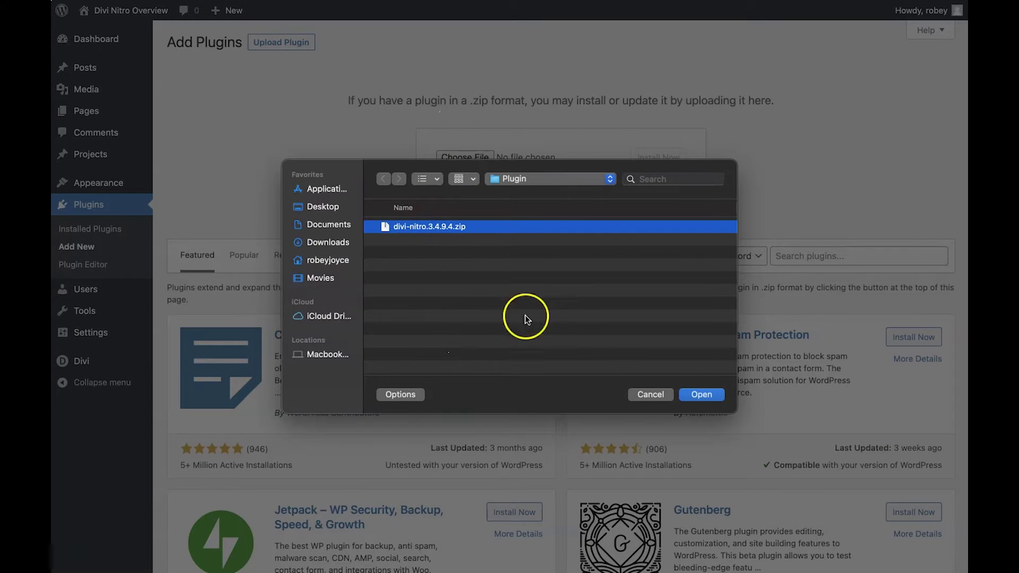
pyautogui.click(695, 396)
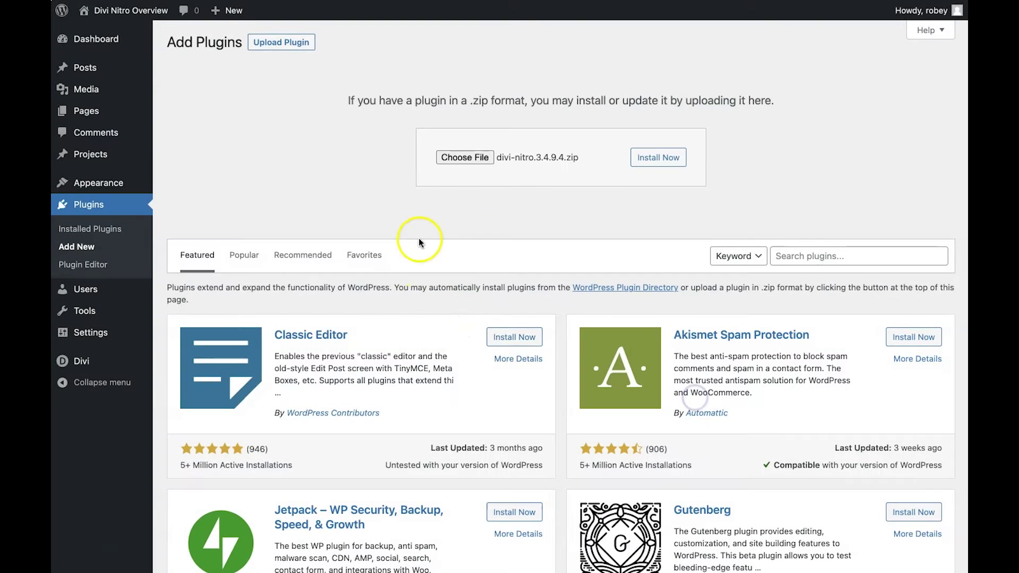
# Install and activate Divi Nitro 3.4.9.4
pyautogui.click(658, 161)
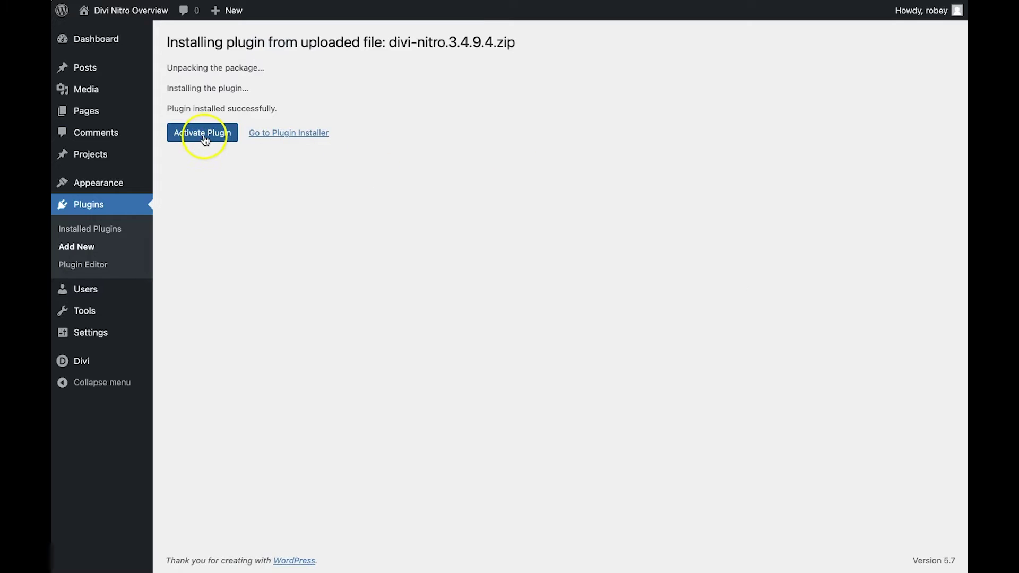
pyautogui.click(205, 139)
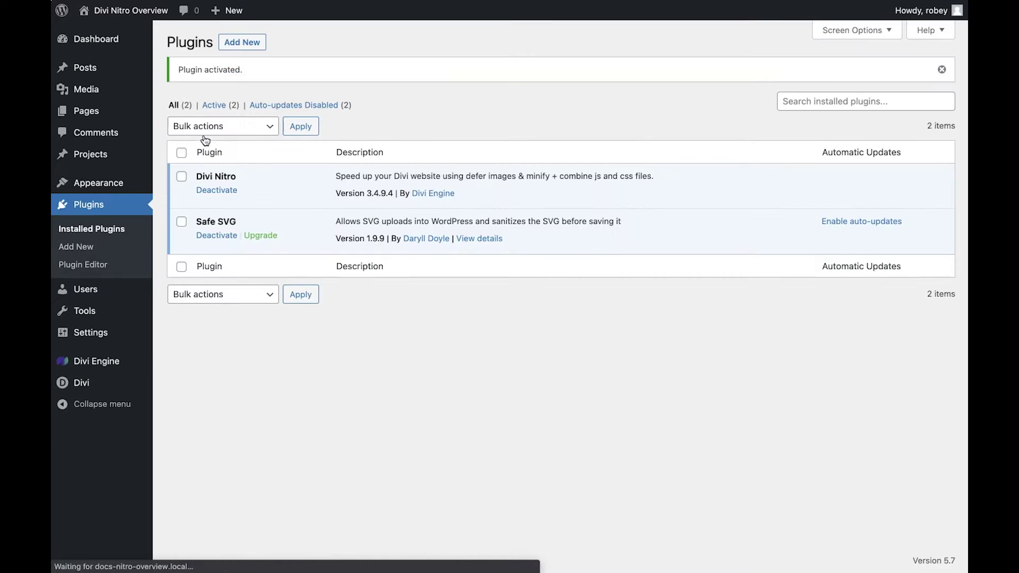
pyautogui.tripleClick(231, 74)
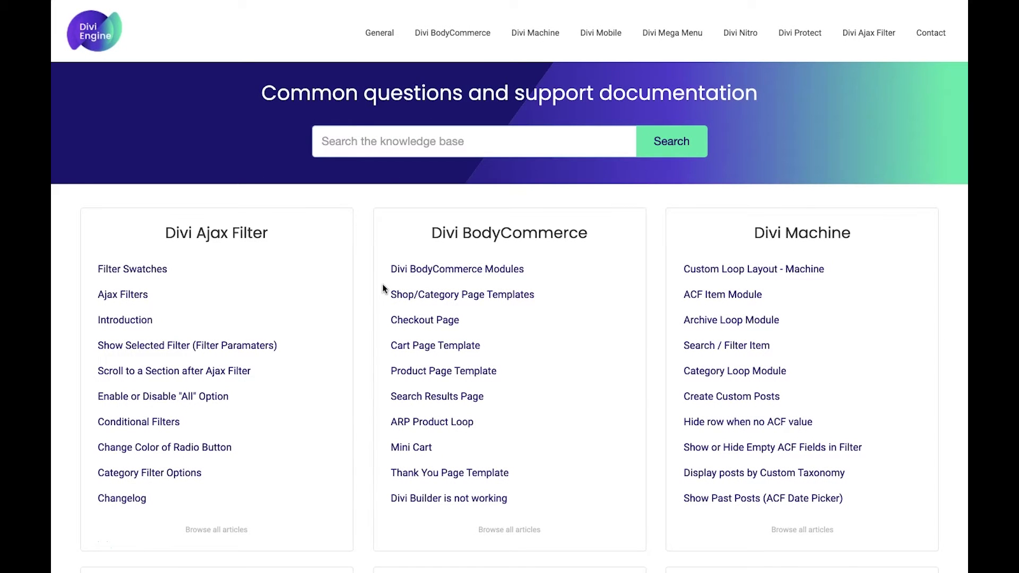
pyautogui.click(352, 300)
pyautogui.scroll(-7, 350, 302)
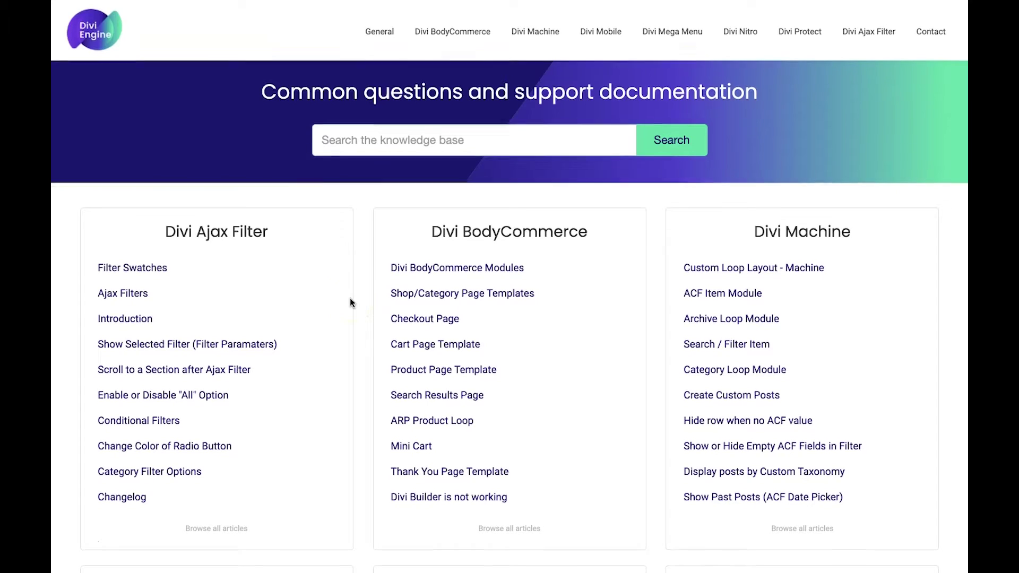
pyautogui.scroll(-7, 350, 301)
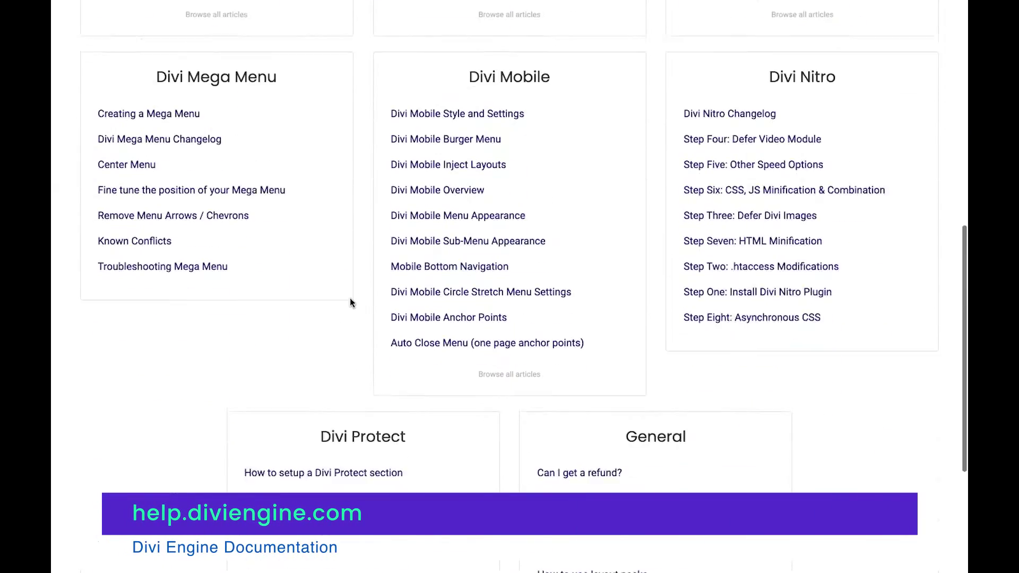
pyautogui.scroll(14, 350, 301)
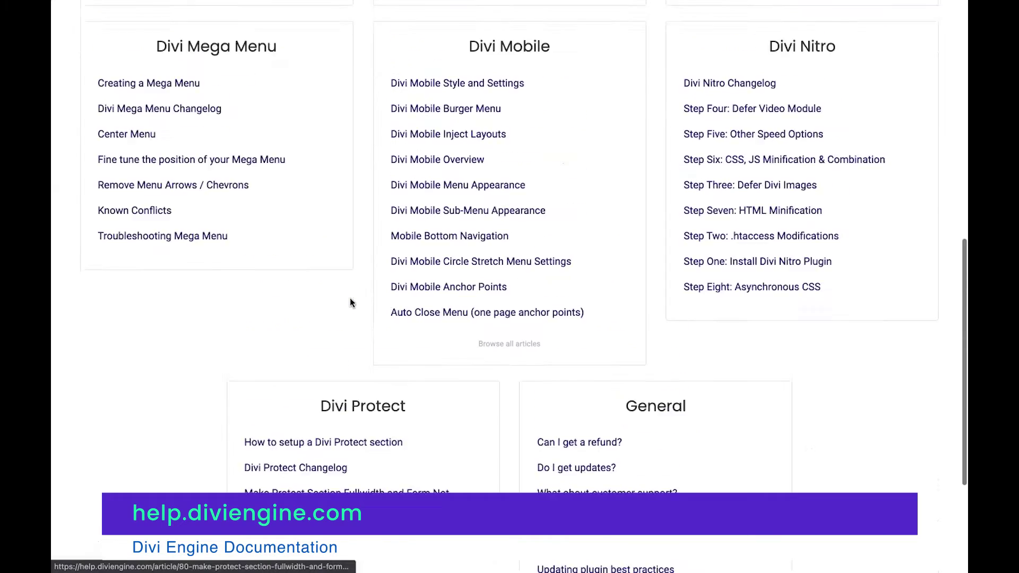
pyautogui.scroll(1, 350, 302)
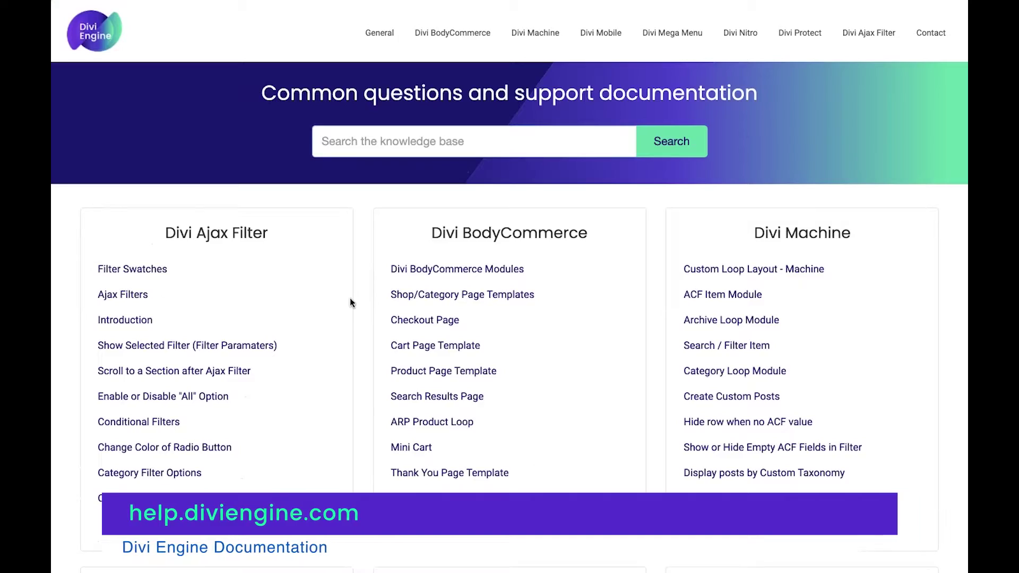
pyautogui.scroll(-9, 351, 302)
pyautogui.scroll(-5, 350, 303)
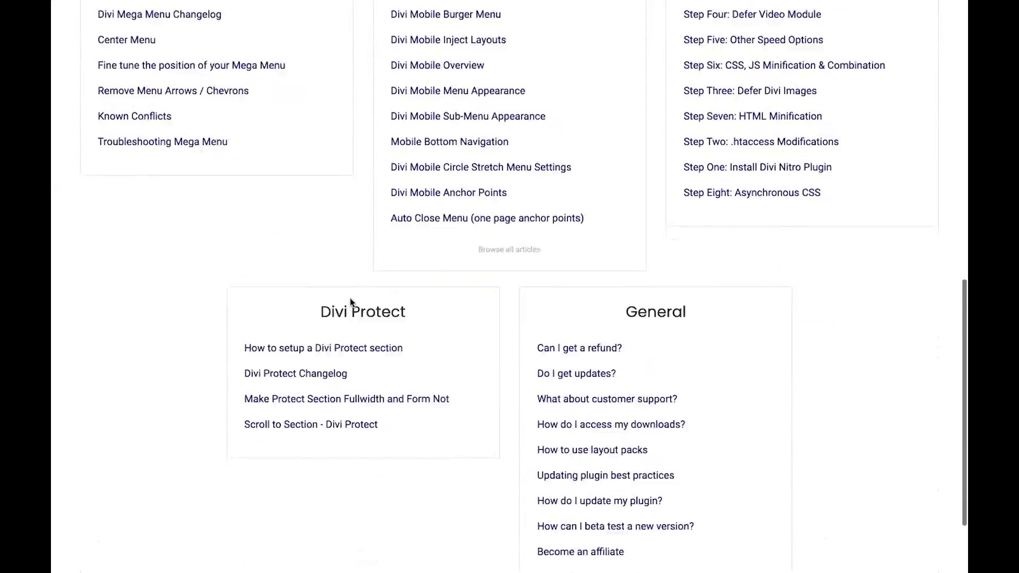
pyautogui.scroll(6, 350, 302)
pyautogui.scroll(3, 350, 303)
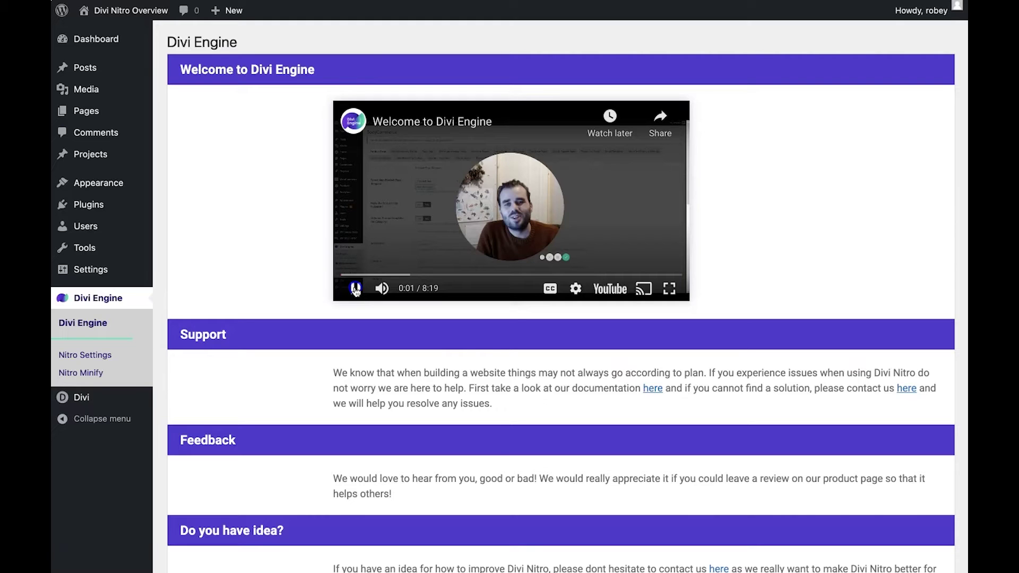
# Play the Welcome to Divi Engine video and scroll down the Divi Engine page
pyautogui.click(356, 289)
pyautogui.scroll(-2, 354, 290)
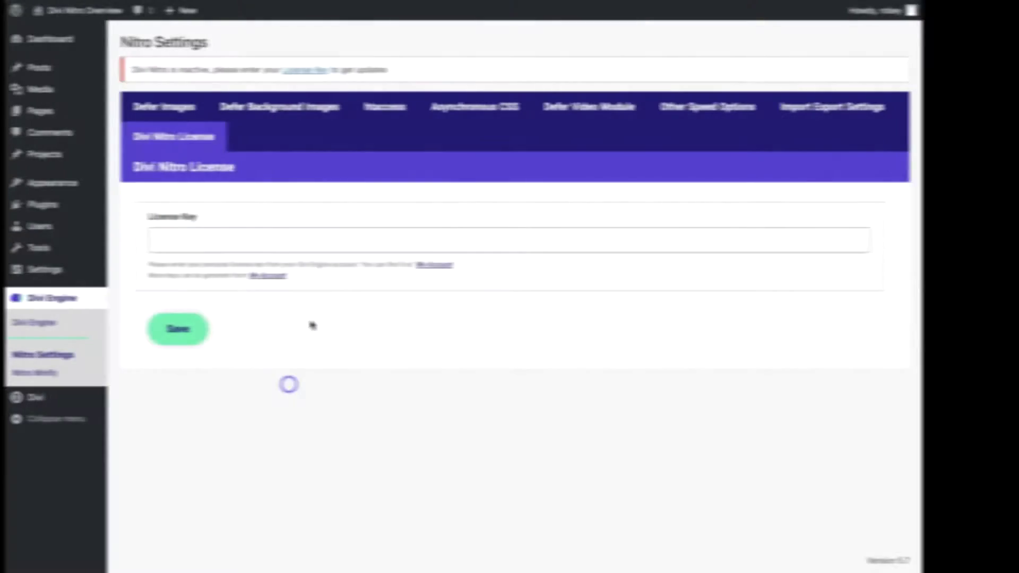
# Select the empty License Key field in the Divi Nitro License section
pyautogui.click(360, 243)
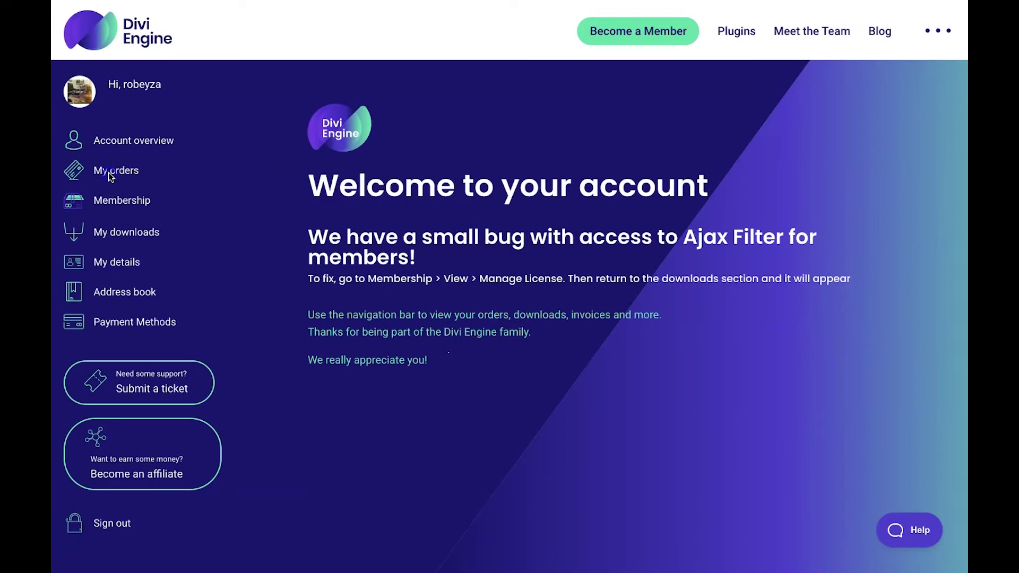
# List the account's recent orders and open Manage License for the Divi Engine Membership order
pyautogui.click(111, 175)
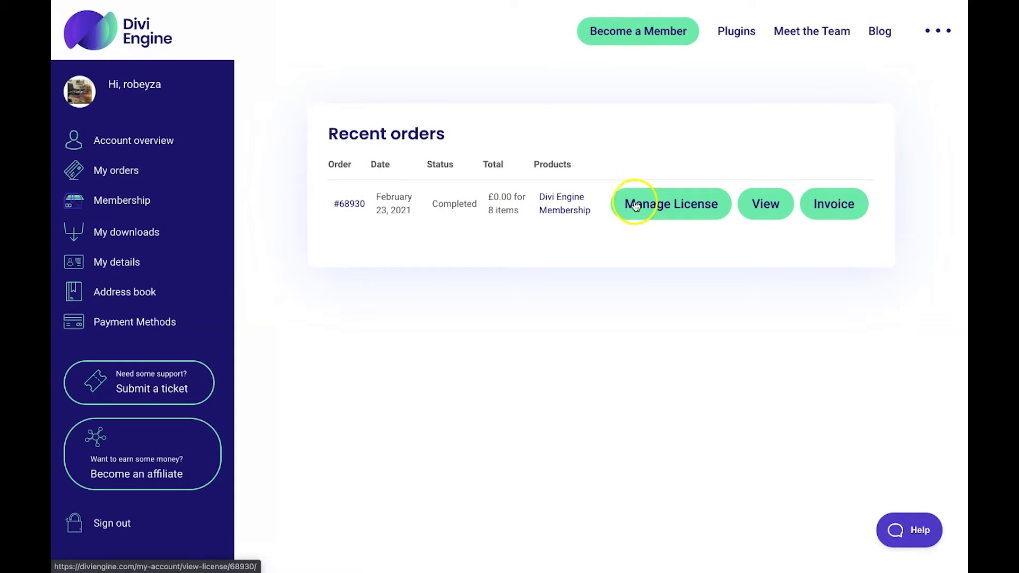
pyautogui.click(636, 206)
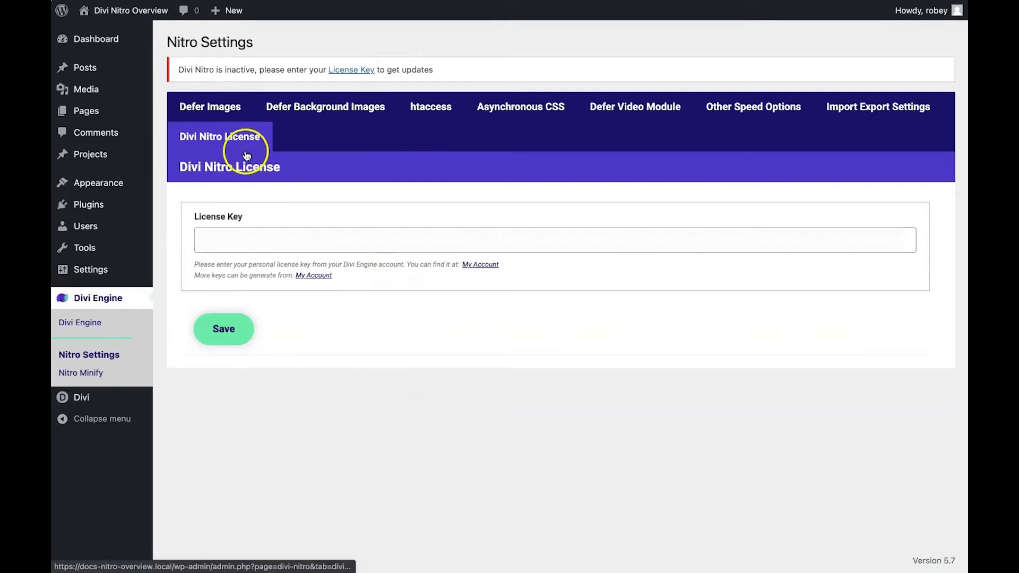
# Autofill the Divi Nitro licence key into License Key and save it
pyautogui.click(291, 239)
pyautogui.click(281, 274)
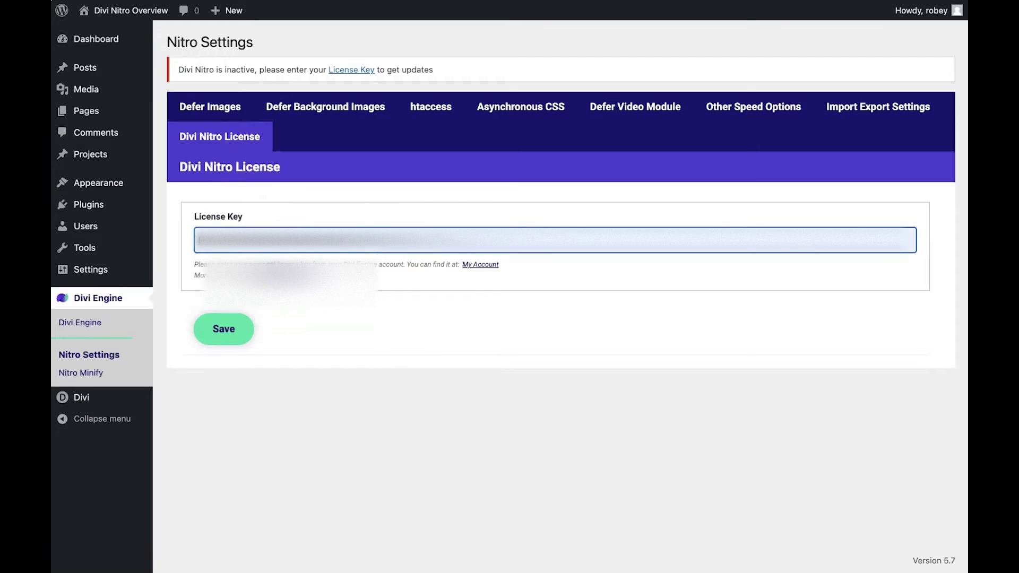
pyautogui.click(228, 331)
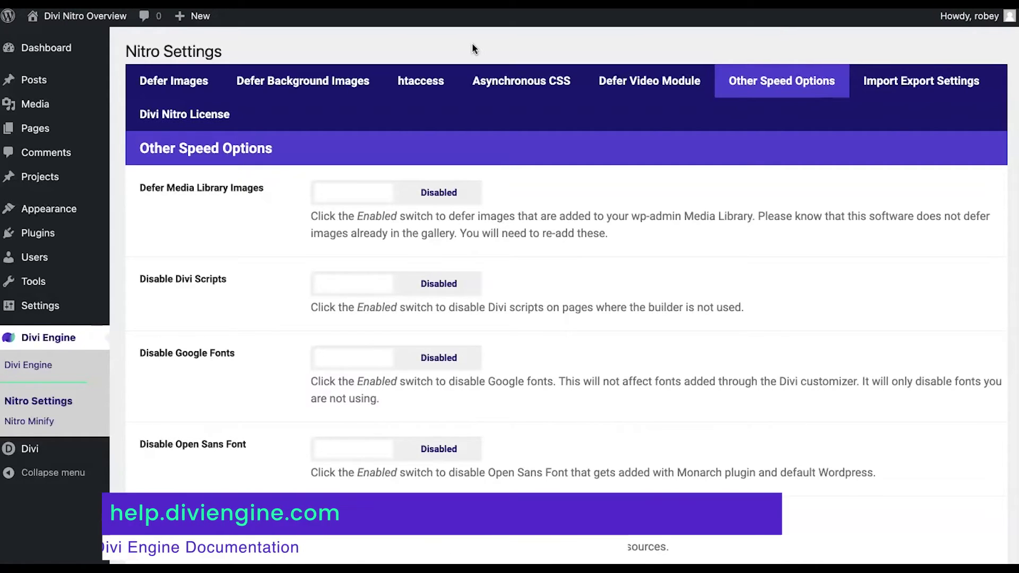
# Scroll through the Other Speed Options switches, all still set to Disabled
pyautogui.scroll(-15, 546, 397)
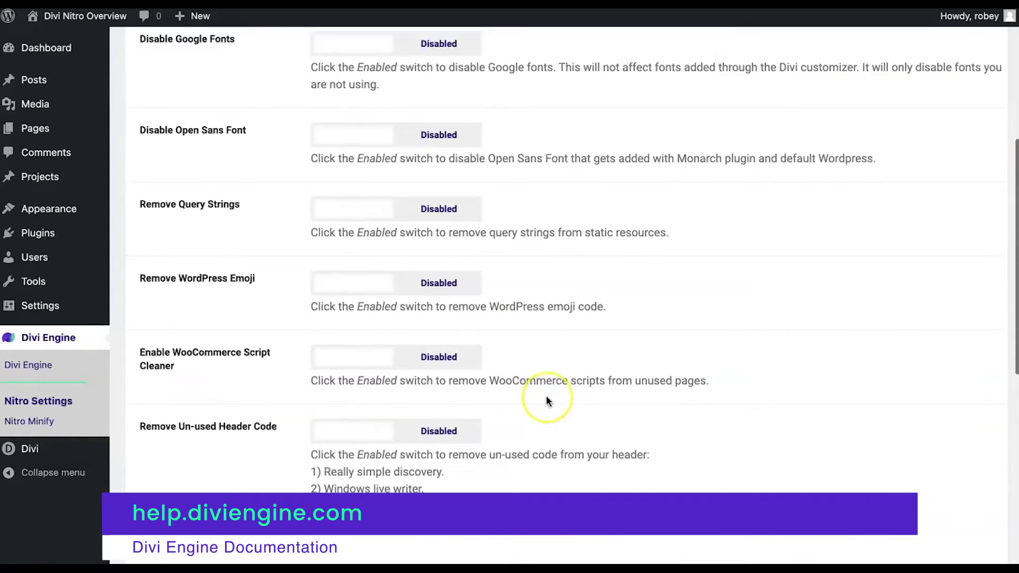
pyautogui.scroll(15, 546, 397)
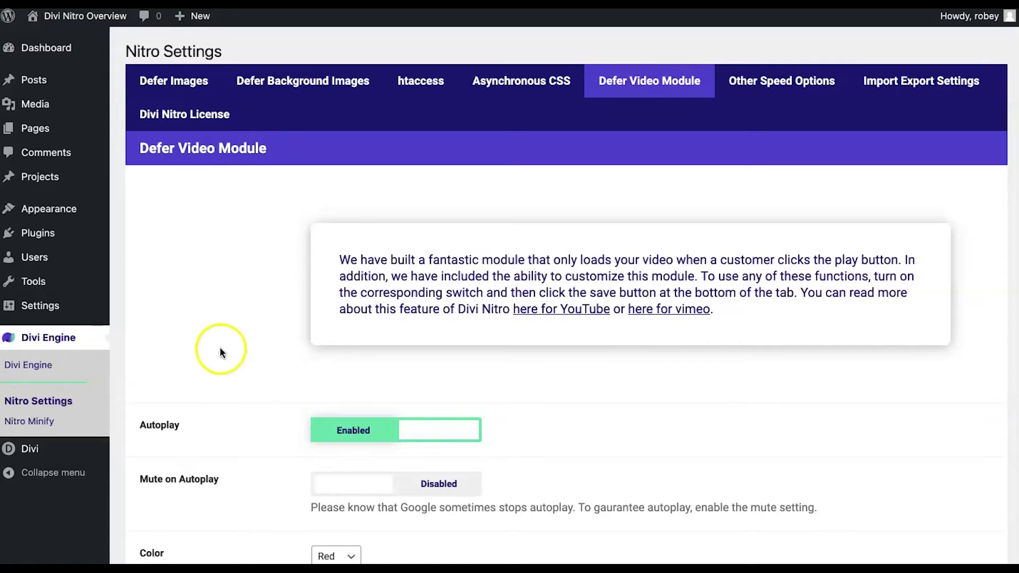
# Scroll to the Defer Video Module options showing Autoplay, Controls and Fullscreen enabled
pyautogui.scroll(-2, 244, 428)
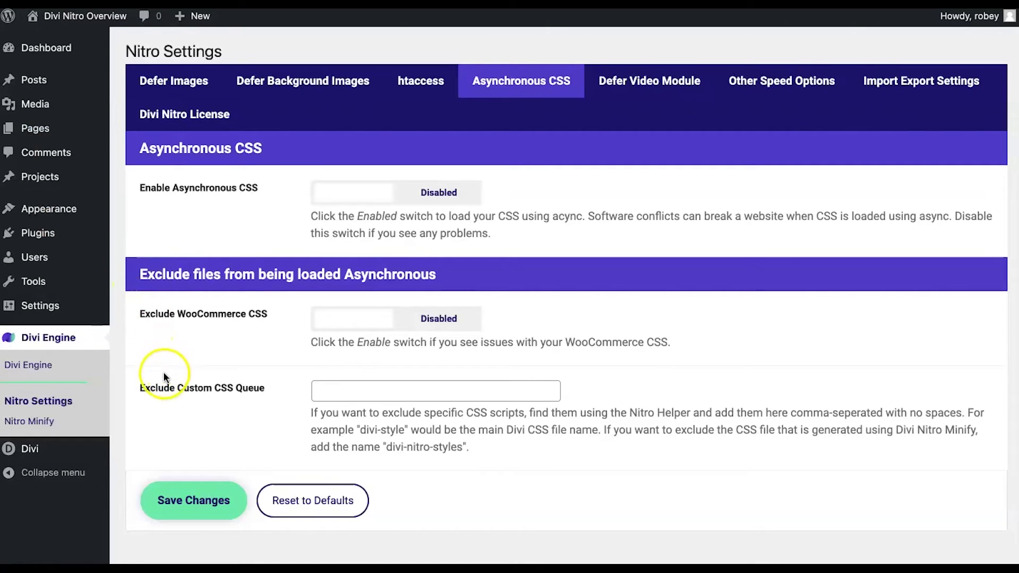
# Scroll the Asynchronous CSS settings down to the file exclusion options
pyautogui.moveTo(165, 401); pyautogui.dragTo(167, 389)
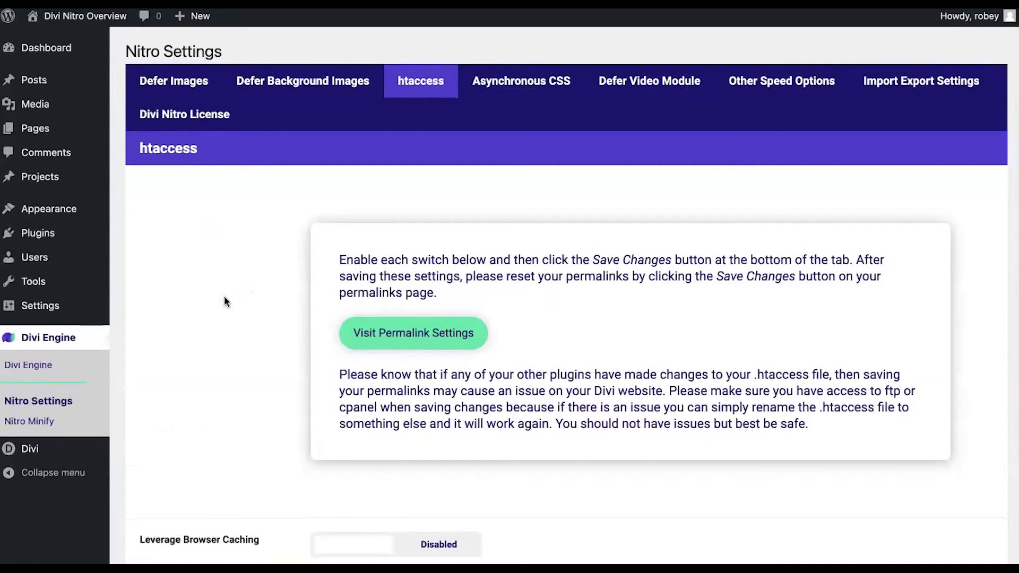
# Scroll to the htaccess switches for browser caching, Gzip, keep-alive and cache-control headers
pyautogui.scroll(-5, 326, 402)
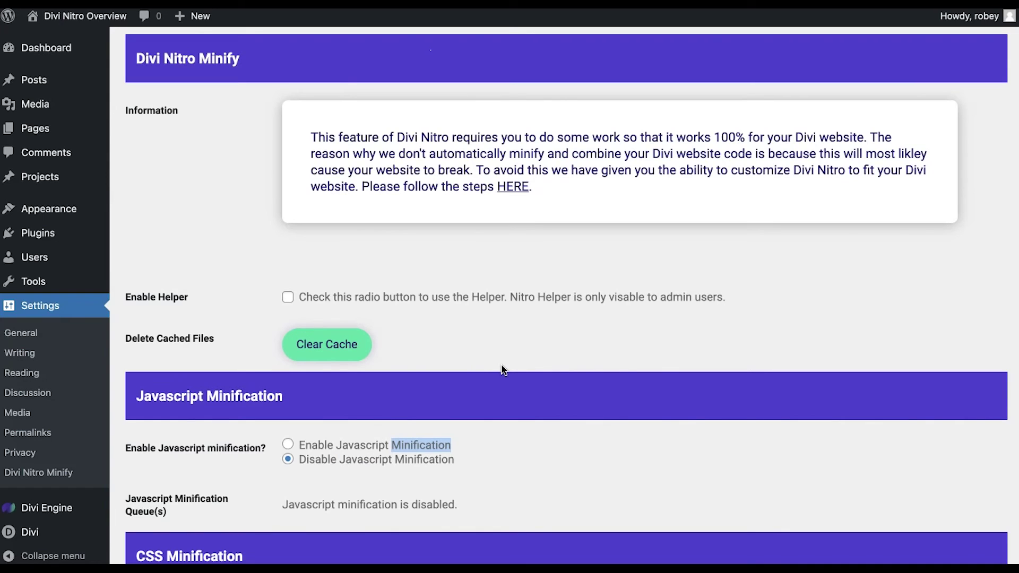
# Tick Enable Helper in the Nitro Minify settings, save the changes, and clear the minify cache
pyautogui.click(341, 312)
pyautogui.click(293, 297)
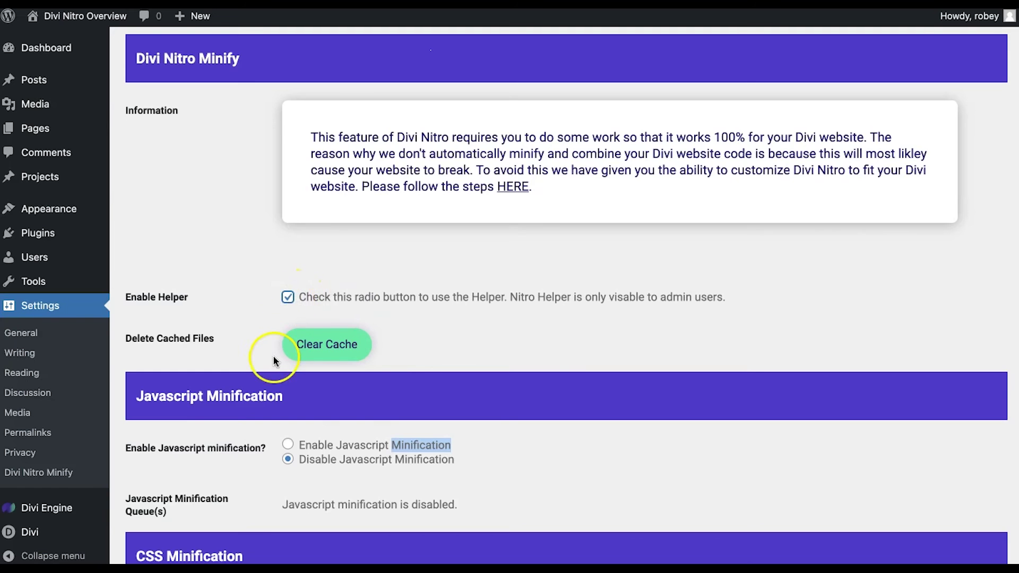
pyautogui.scroll(-7, 274, 364)
pyautogui.click(191, 468)
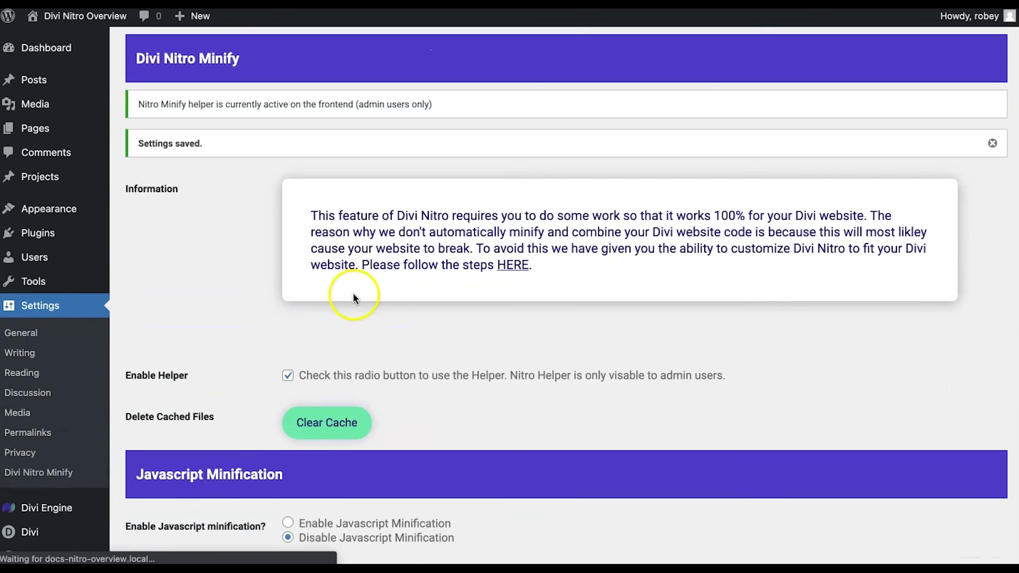
pyautogui.click(323, 432)
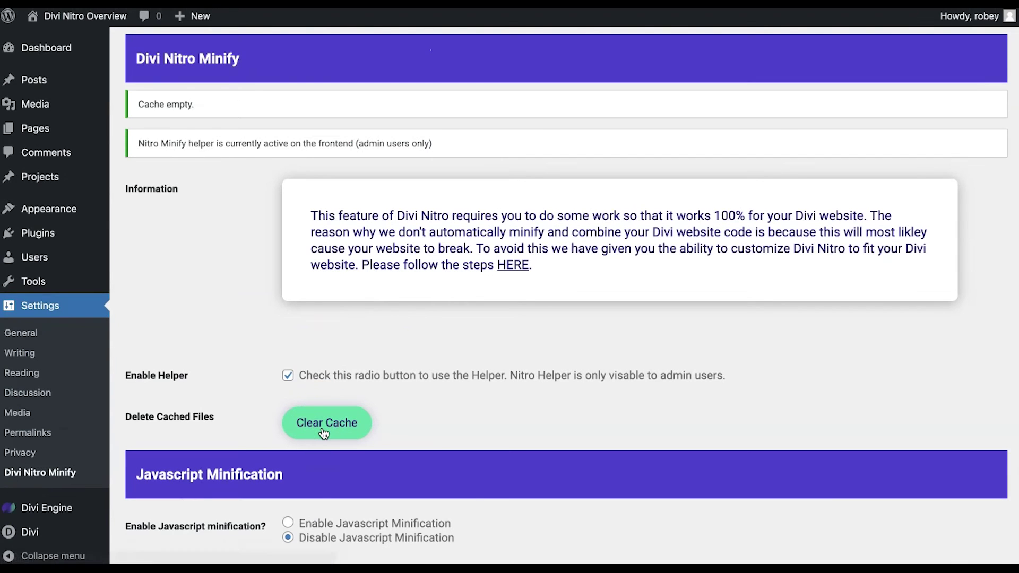
pyautogui.scroll(-5, 323, 433)
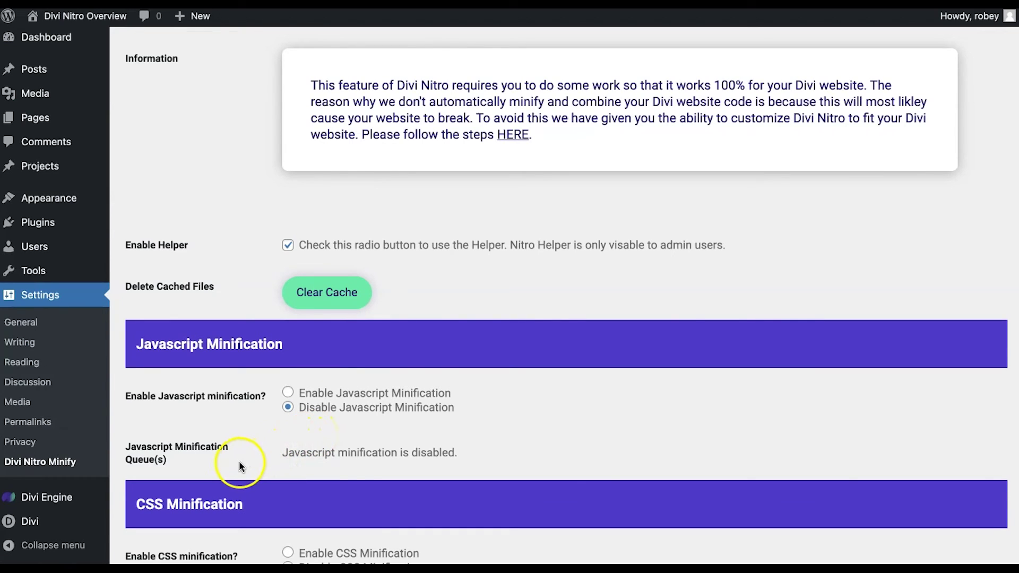
# Disable Static CSS File Generation under Divi Theme Options > Builder > Advanced and save the theme options
pyautogui.moveTo(64, 522)
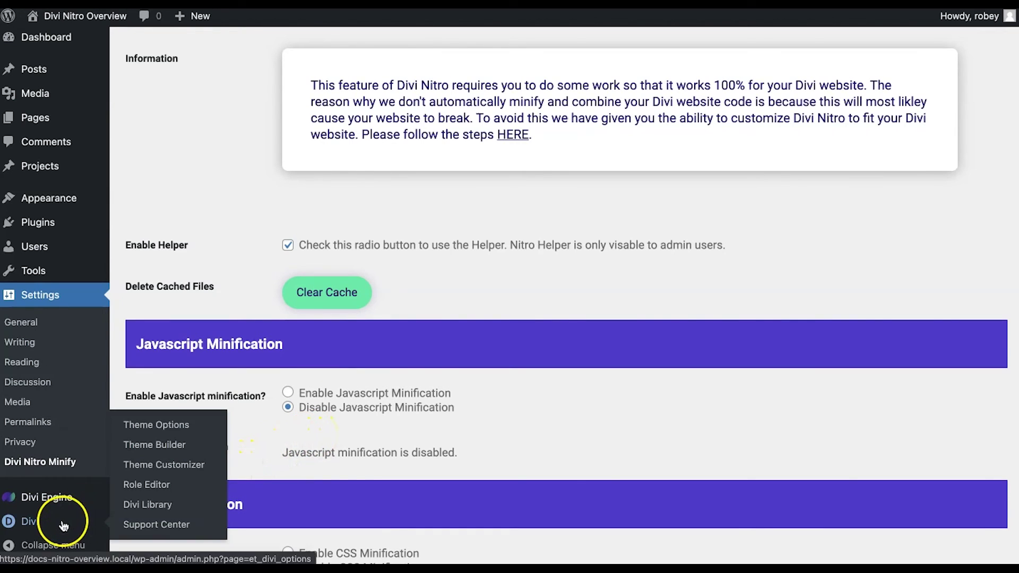
pyautogui.click(146, 434)
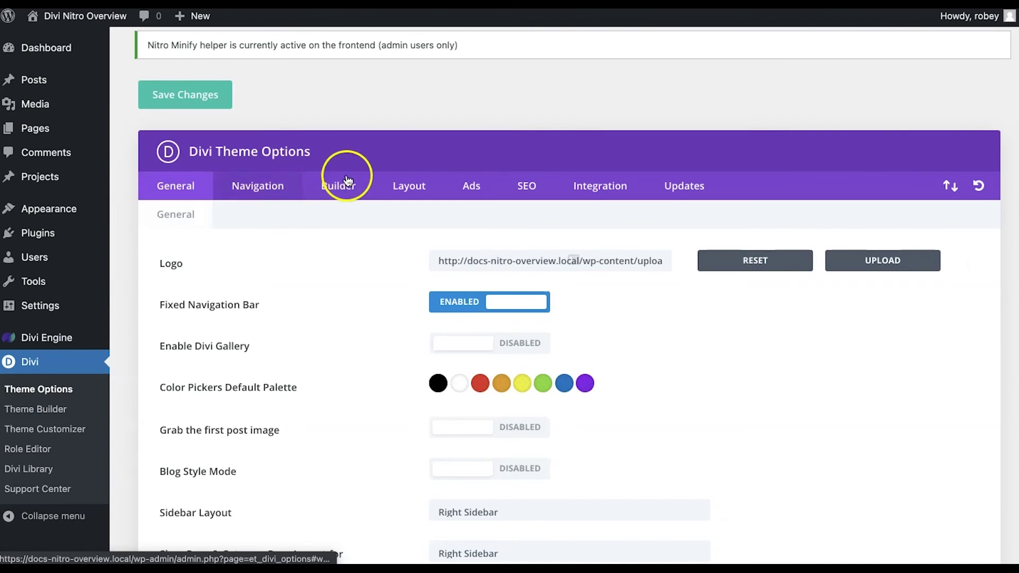
pyautogui.click(360, 178)
pyautogui.click(350, 215)
pyautogui.click(455, 264)
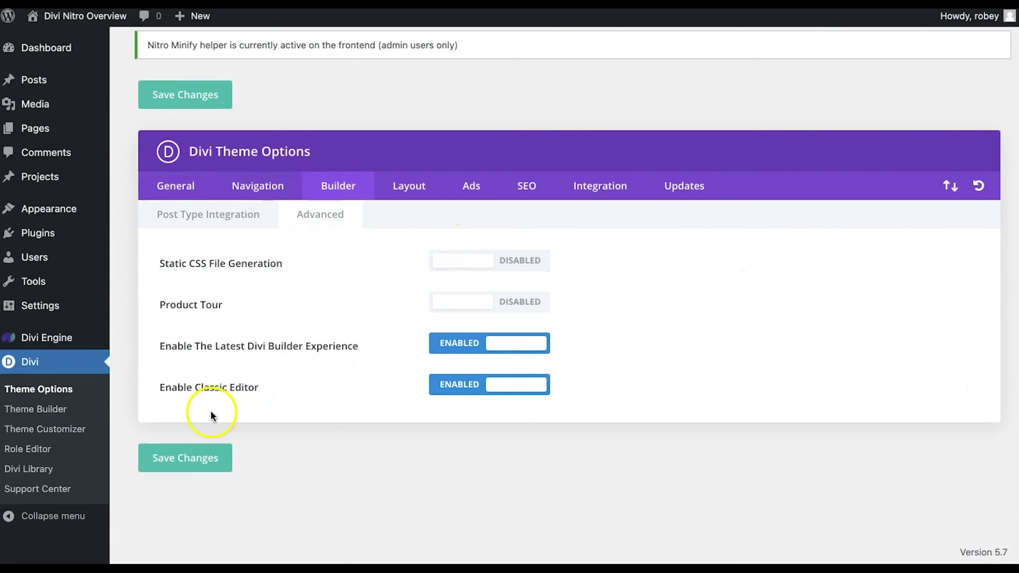
pyautogui.click(171, 467)
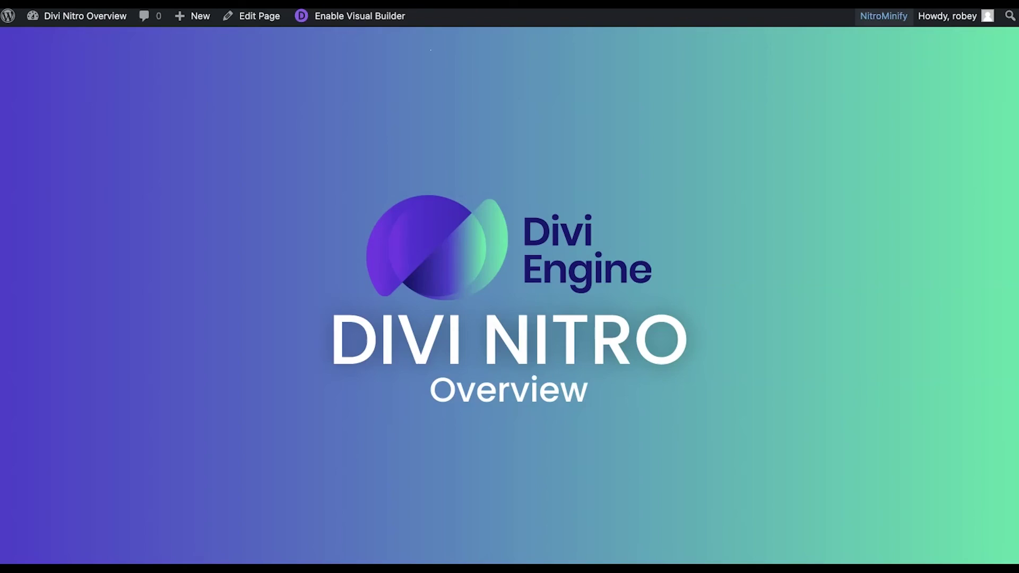
# Show the Nitro Minify helper's script and style list from the NitroMinify admin bar item
pyautogui.click(884, 17)
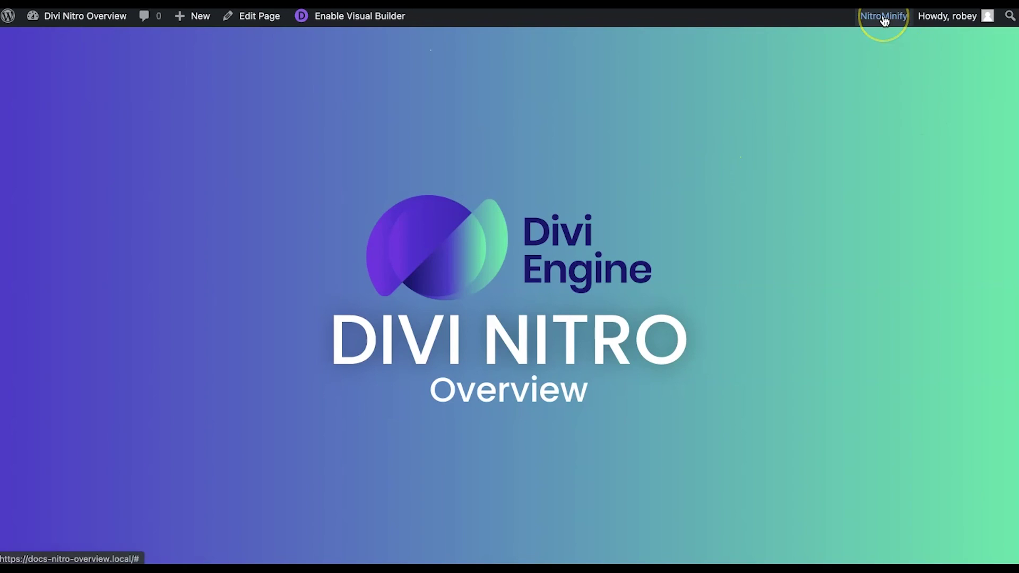